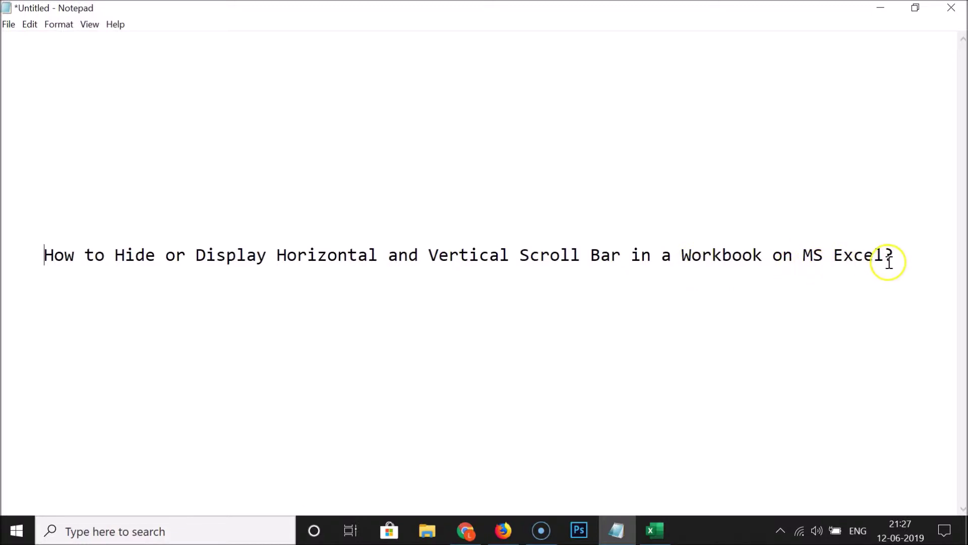
# Switch from the Notepad title note to the Excel Book1 workbook
pyautogui.click(641, 529)
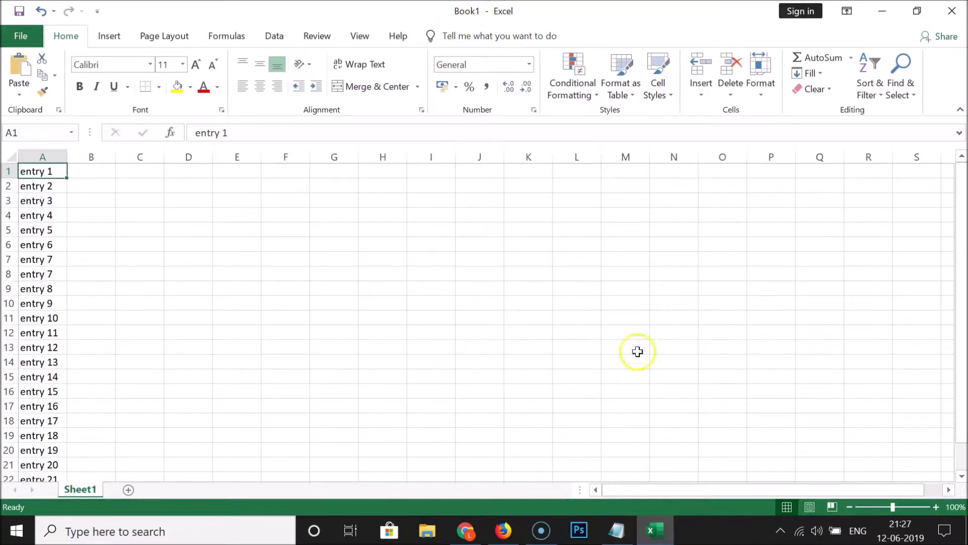
pyautogui.moveTo(960, 190)
pyautogui.mouseDown()
pyautogui.moveTo(962, 229)
pyautogui.moveTo(962, 177)
pyautogui.mouseUp()
pyautogui.moveTo(699, 495); pyautogui.dragTo(660, 496)
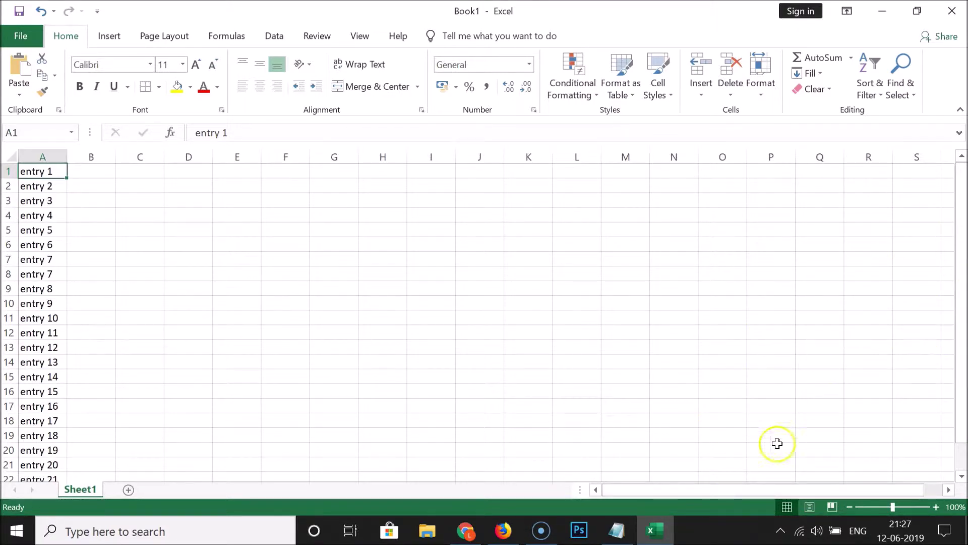
# Open Excel Options from the File backstage
pyautogui.click(28, 38)
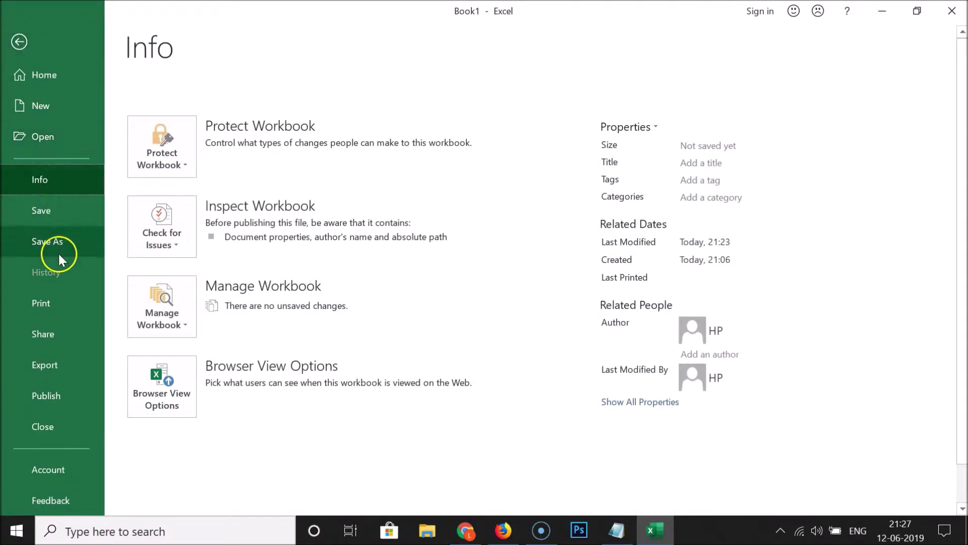
pyautogui.scroll(-1, 59, 255)
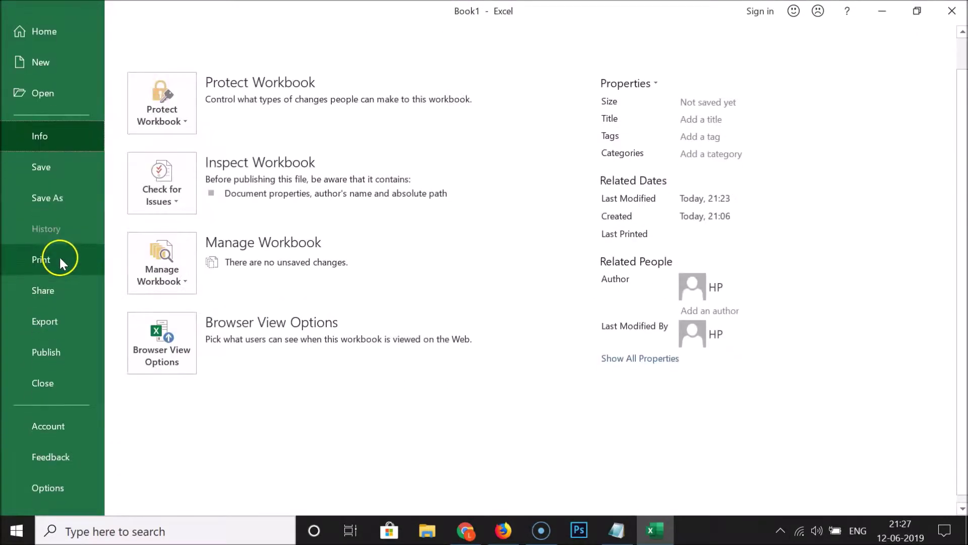
pyautogui.click(51, 490)
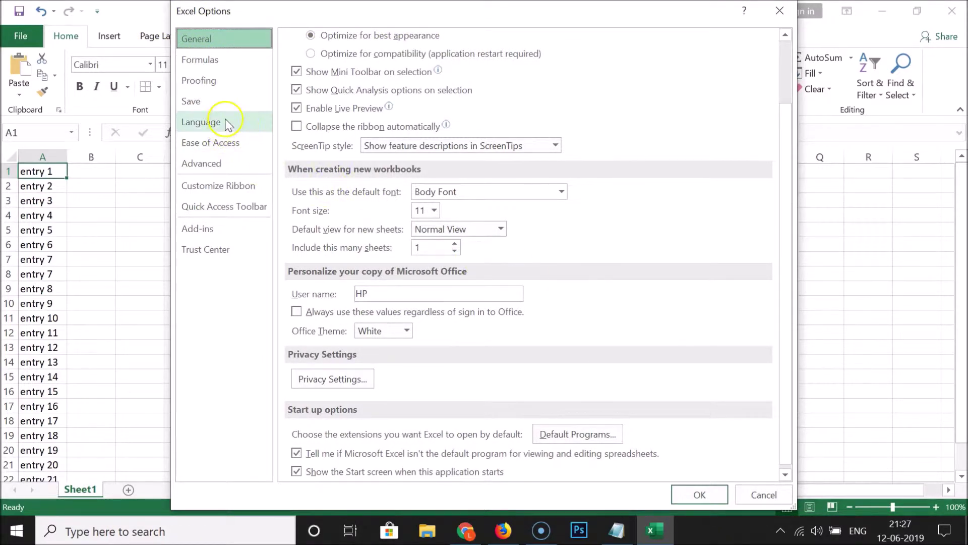
# Go to the Advanced page and scroll to 'Display options for this workbook'
pyautogui.click(215, 167)
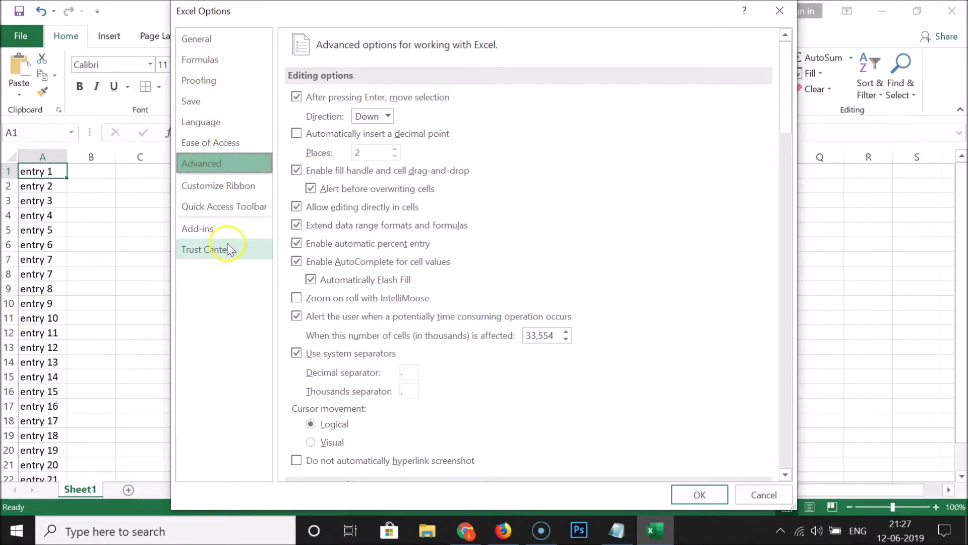
pyautogui.scroll(-2, 591, 245)
pyautogui.scroll(-9, 592, 244)
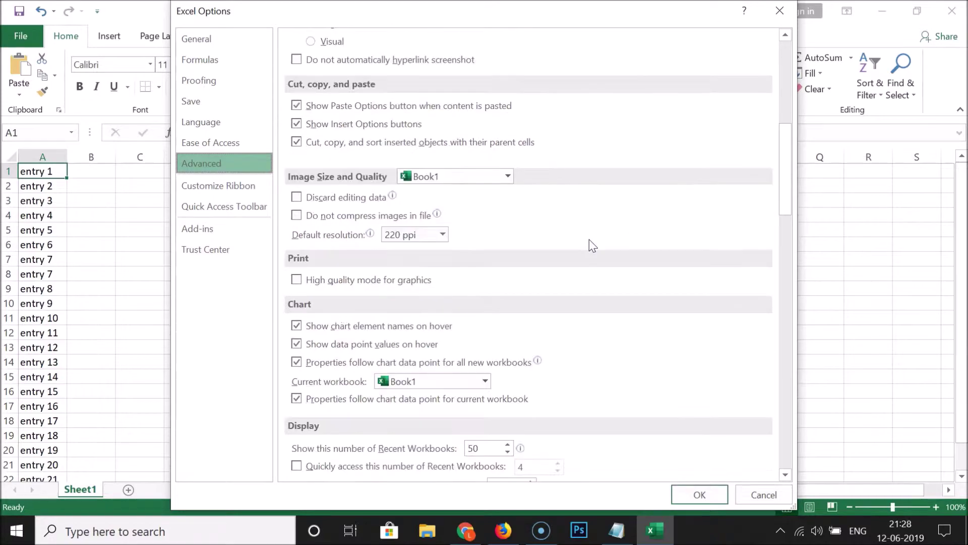
pyautogui.scroll(-6, 590, 240)
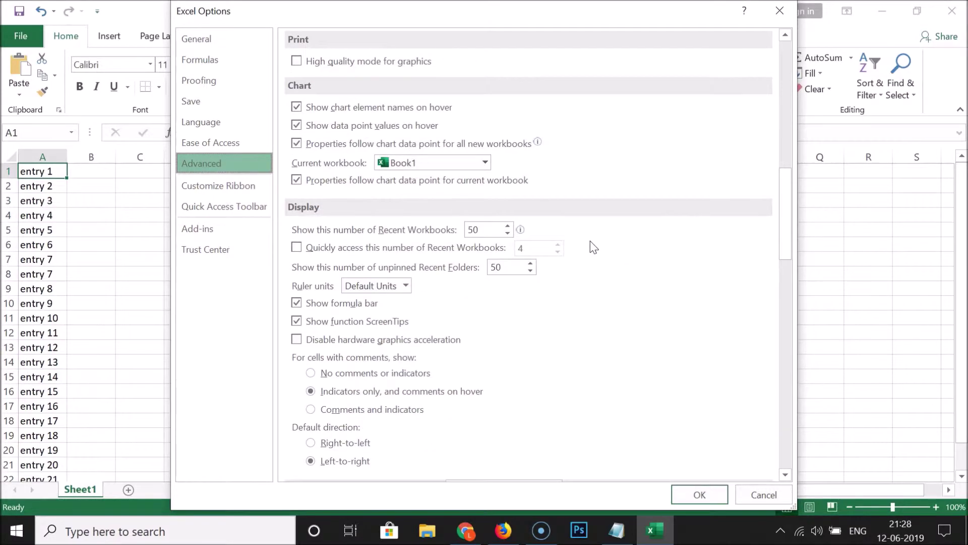
pyautogui.scroll(-7, 593, 247)
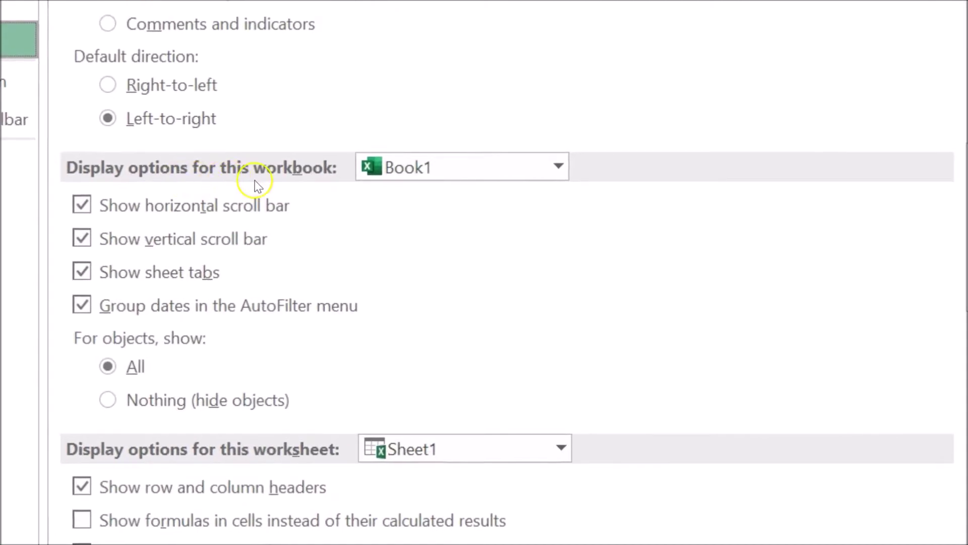
# With Book1 selected, uncheck 'Show horizontal scroll bar' and 'Show vertical scroll bar'
pyautogui.click(485, 174)
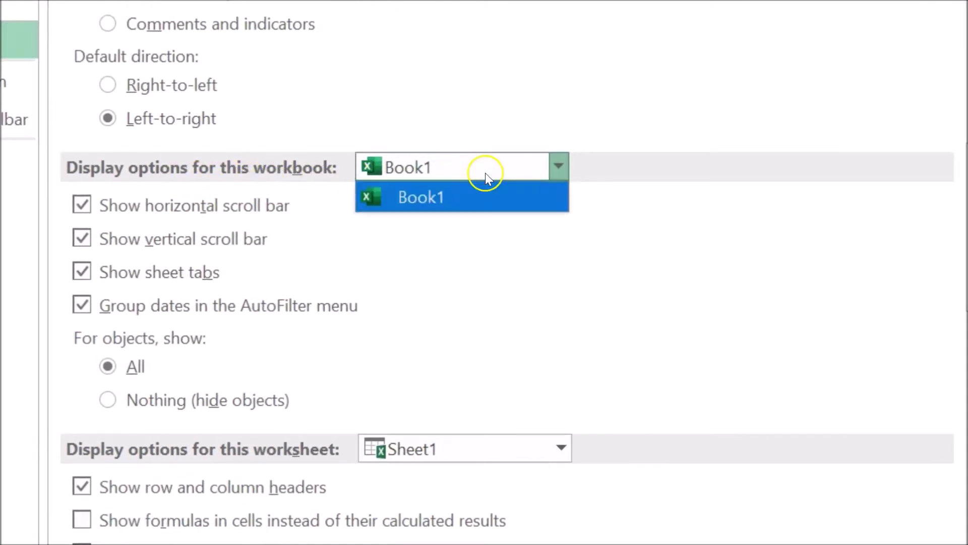
pyautogui.click(410, 198)
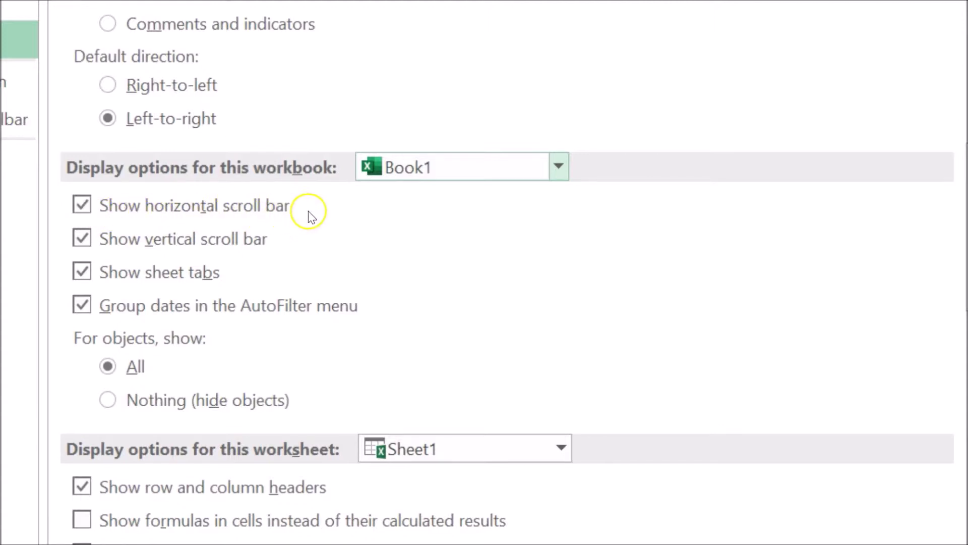
pyautogui.click(83, 204)
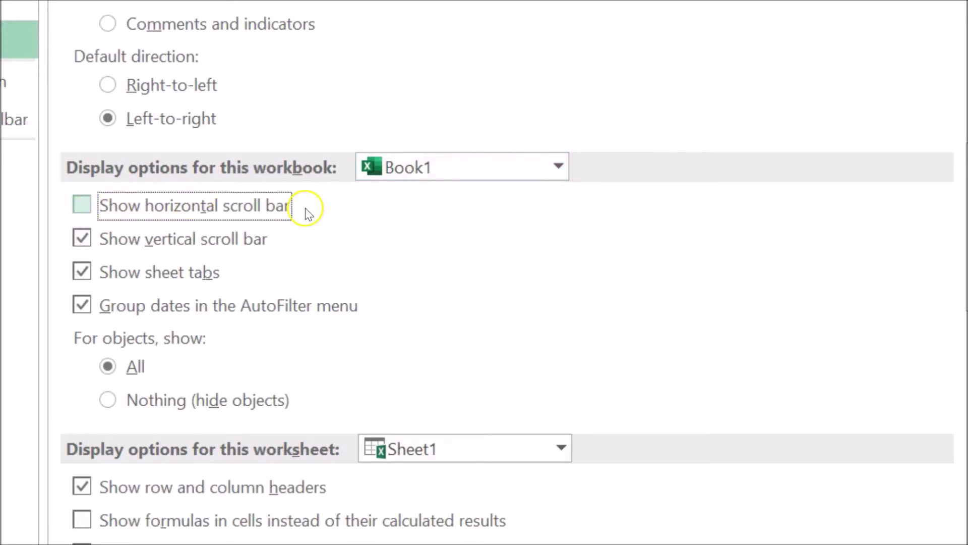
pyautogui.click(81, 240)
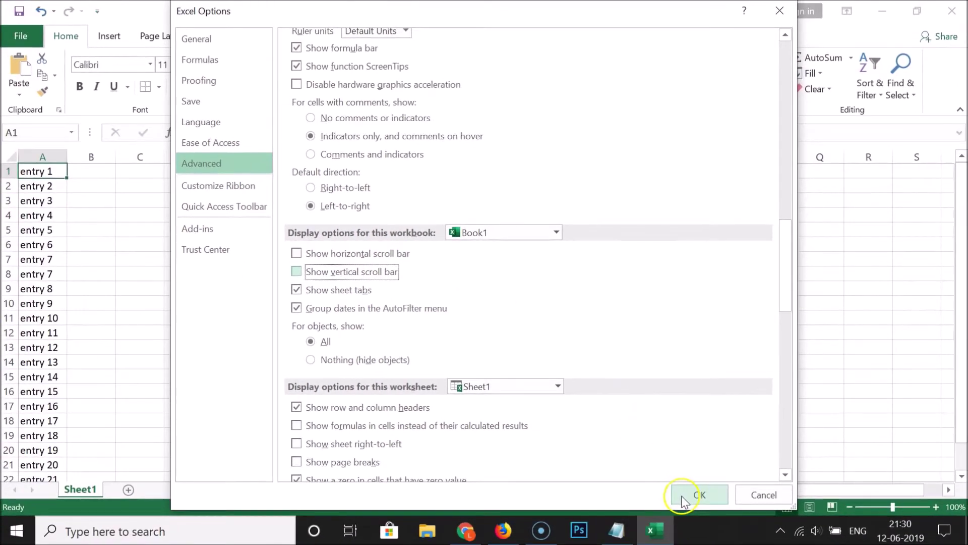
# Confirm Excel Options with OK so Book1 shows no scroll bars
pyautogui.click(685, 497)
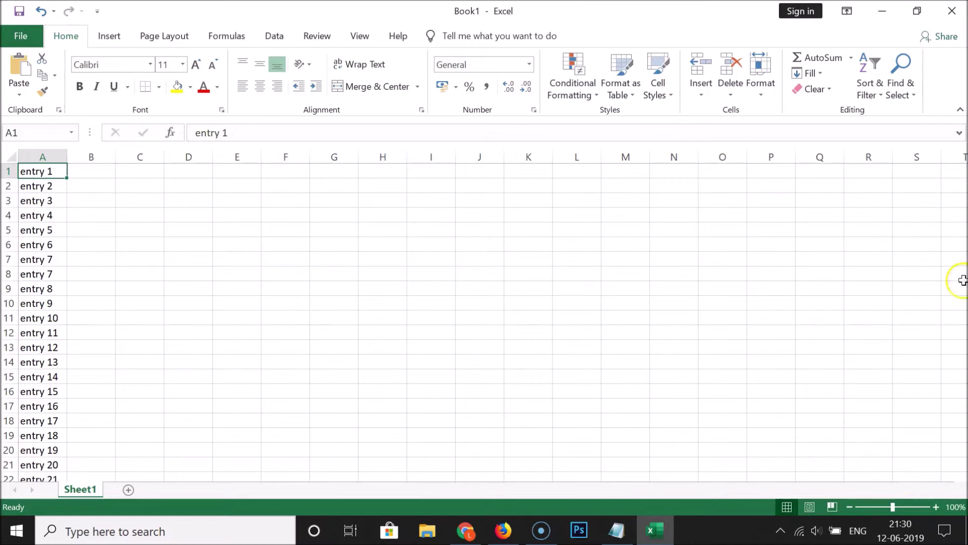
# Reopen Excel Options on the Advanced page at Book1's display options
pyautogui.click(10, 44)
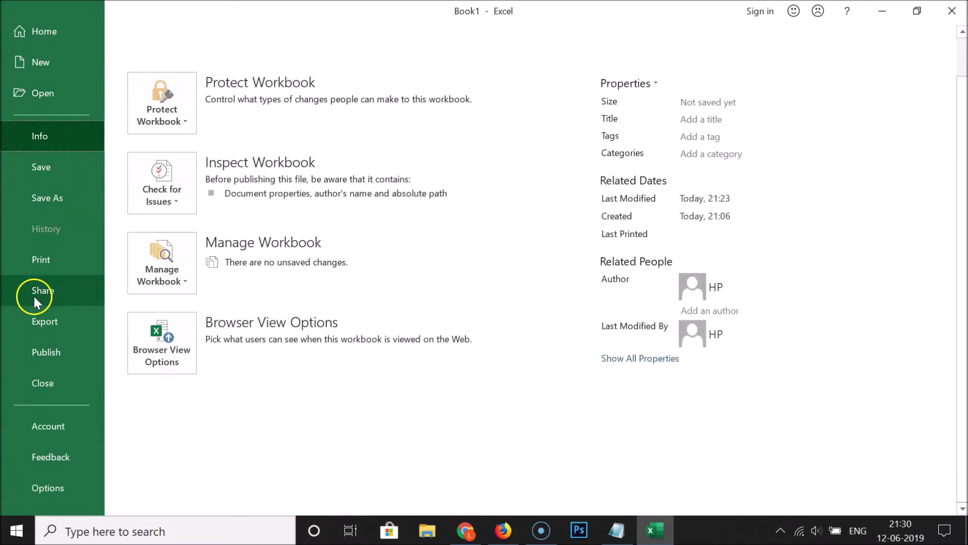
pyautogui.press('Escape')
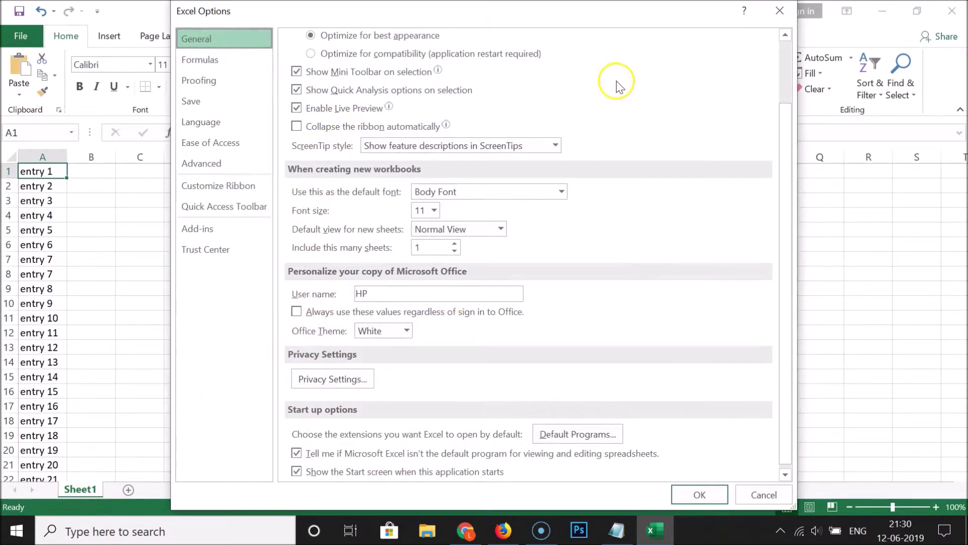
pyautogui.click(228, 163)
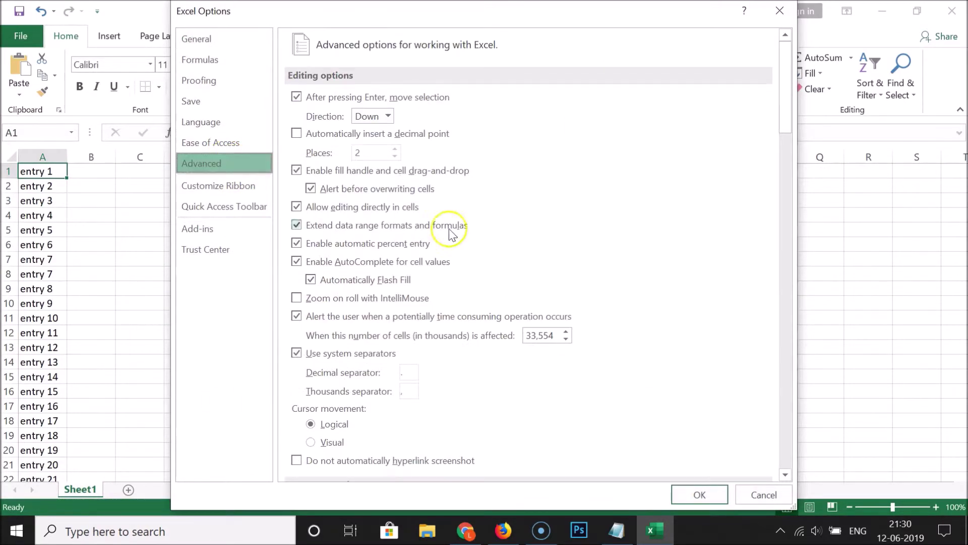
pyautogui.scroll(-3, 537, 260)
pyautogui.scroll(-8, 535, 260)
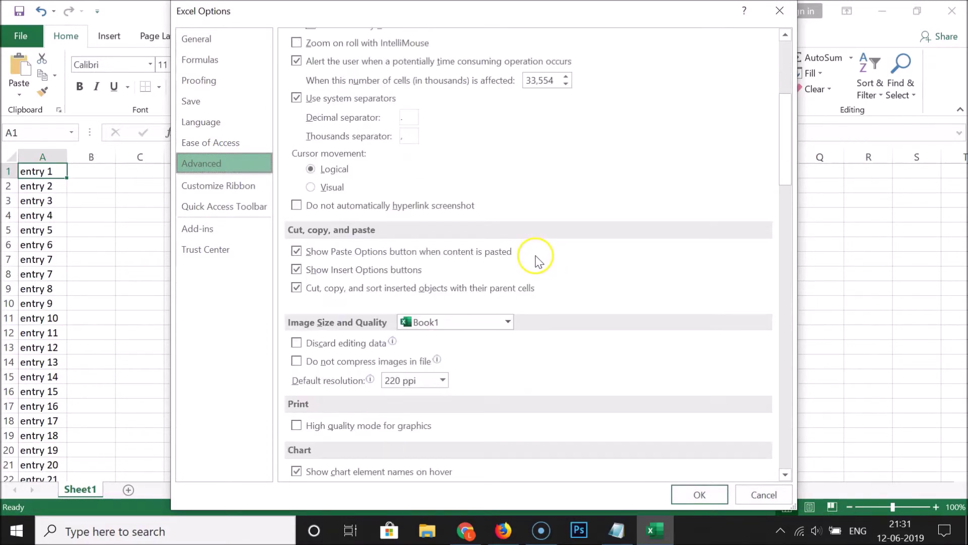
pyautogui.scroll(-3, 537, 268)
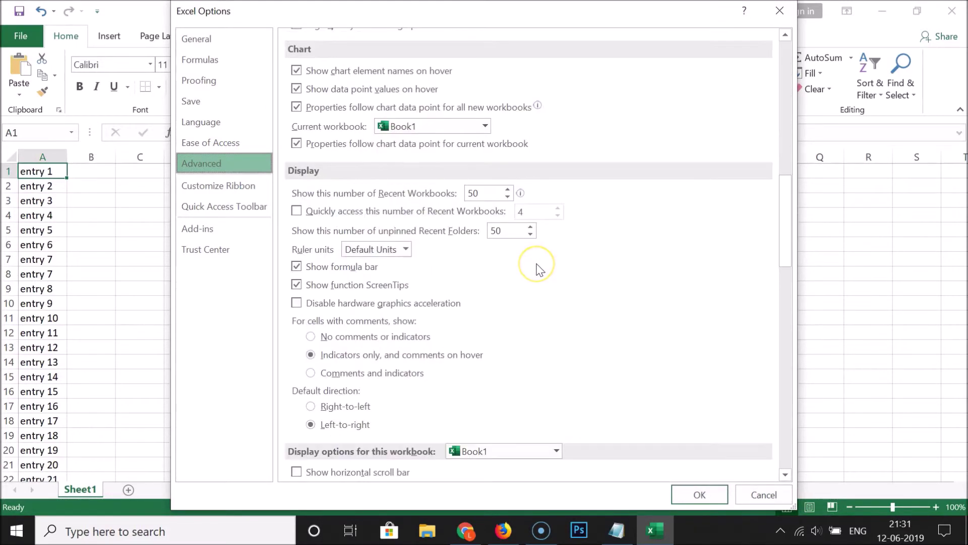
pyautogui.scroll(2, 537, 269)
pyautogui.scroll(-5, 539, 269)
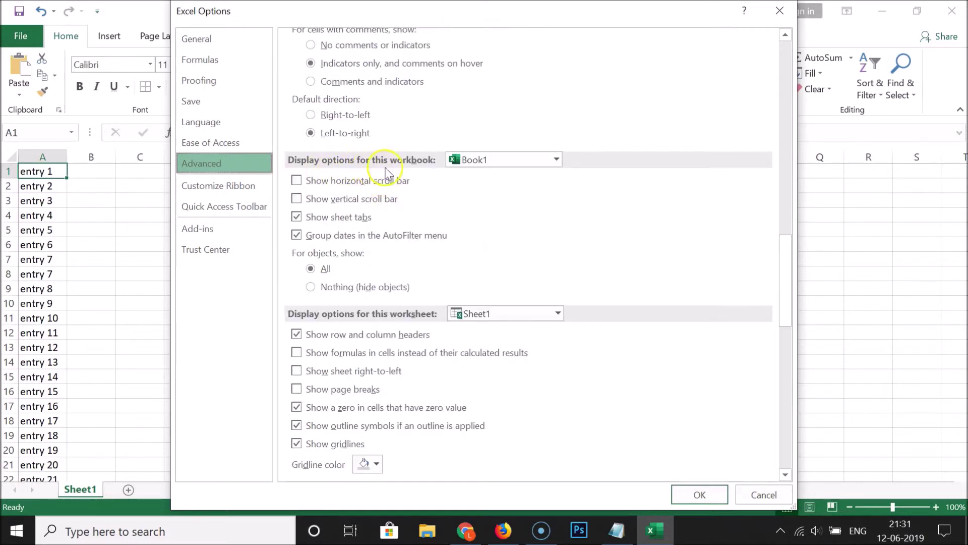
# Re-check both scroll bar options for Book1 and confirm with OK
pyautogui.click(510, 162)
pyautogui.click(481, 175)
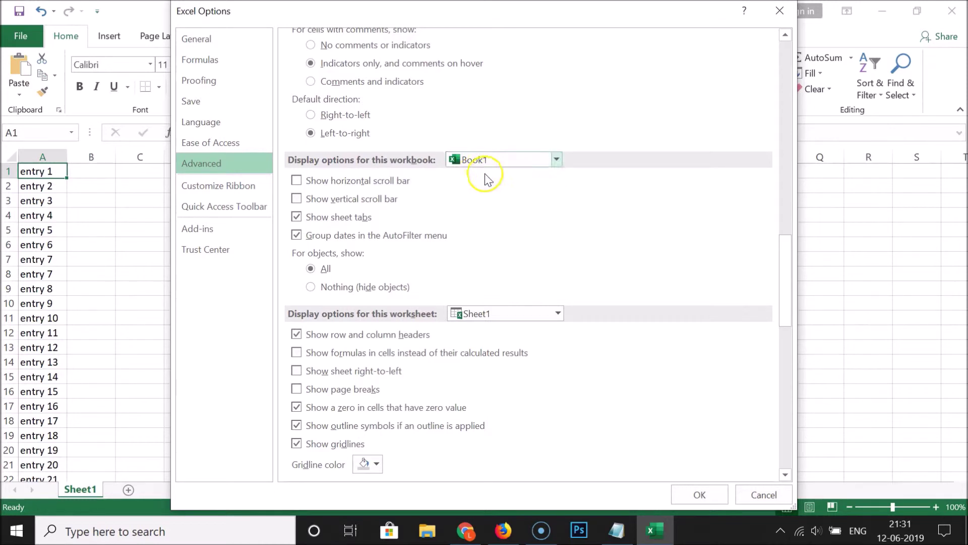
pyautogui.click(343, 183)
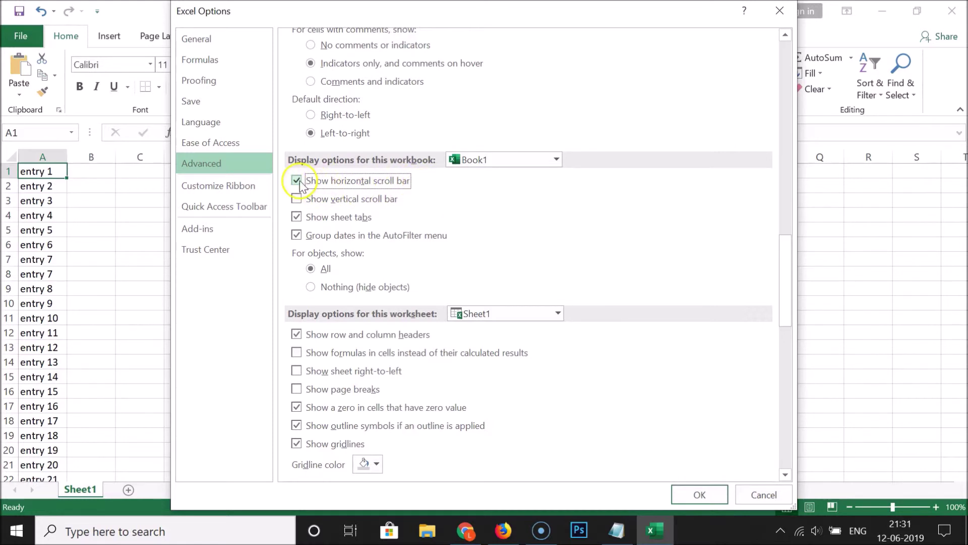
pyautogui.click(348, 202)
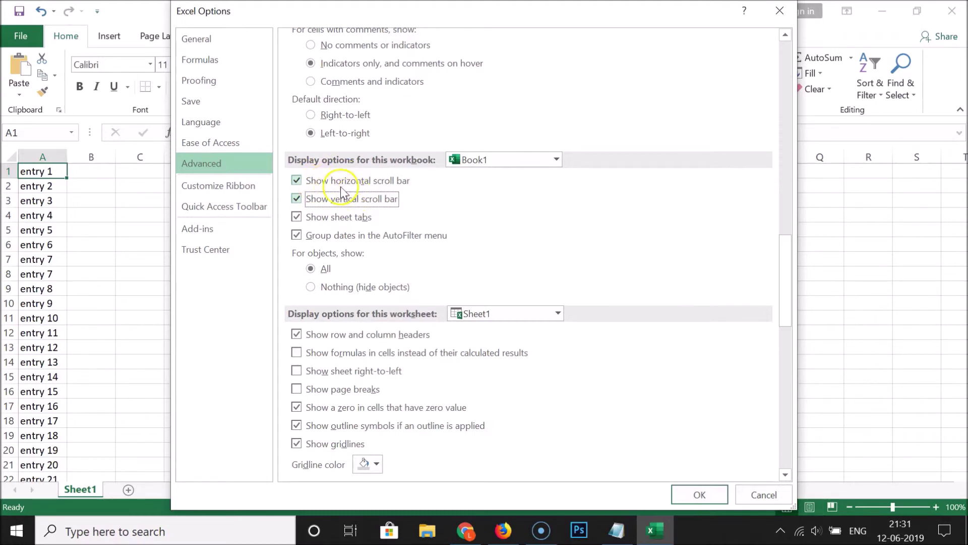
pyautogui.click(691, 496)
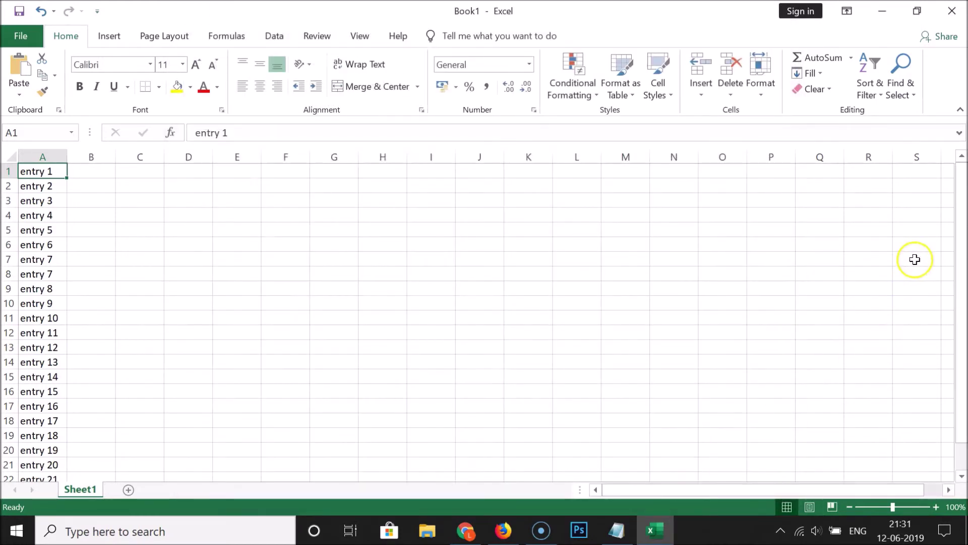
# Drag the vertical and horizontal scroll bar thumbs to test both bars
pyautogui.moveTo(958, 191)
pyautogui.mouseDown()
pyautogui.moveTo(960, 232)
pyautogui.moveTo(962, 180)
pyautogui.mouseUp()
pyautogui.moveTo(727, 493); pyautogui.dragTo(675, 493)
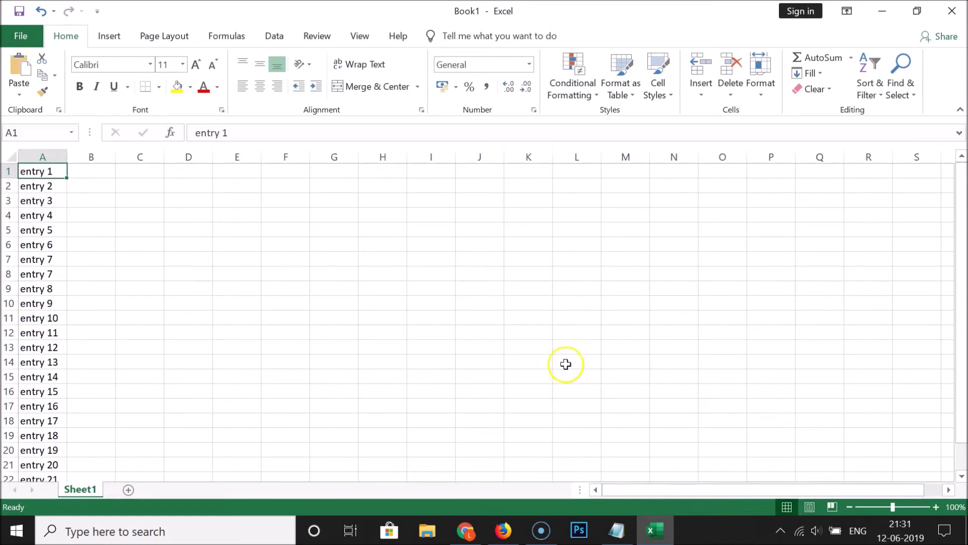
# Bring the Notepad note about hiding or displaying scroll bars to the front
pyautogui.click(616, 529)
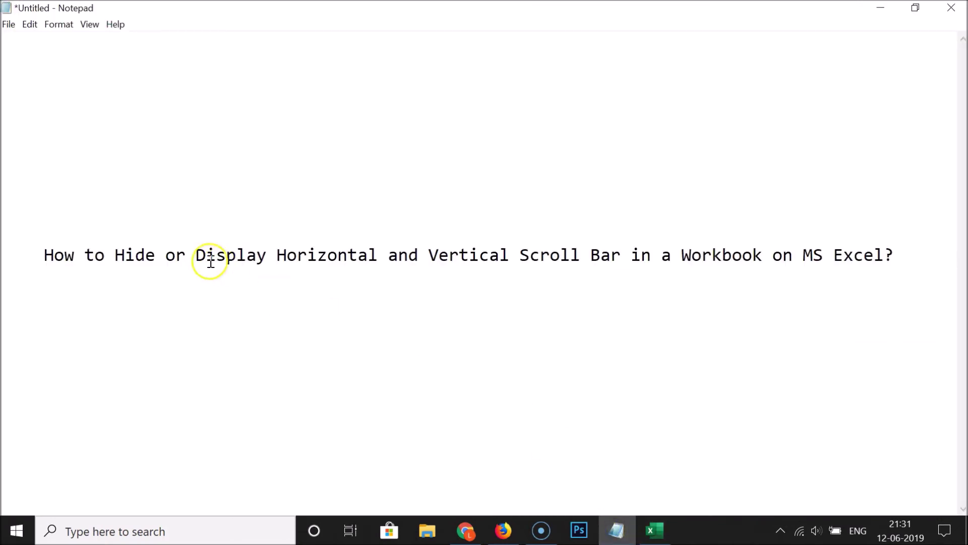